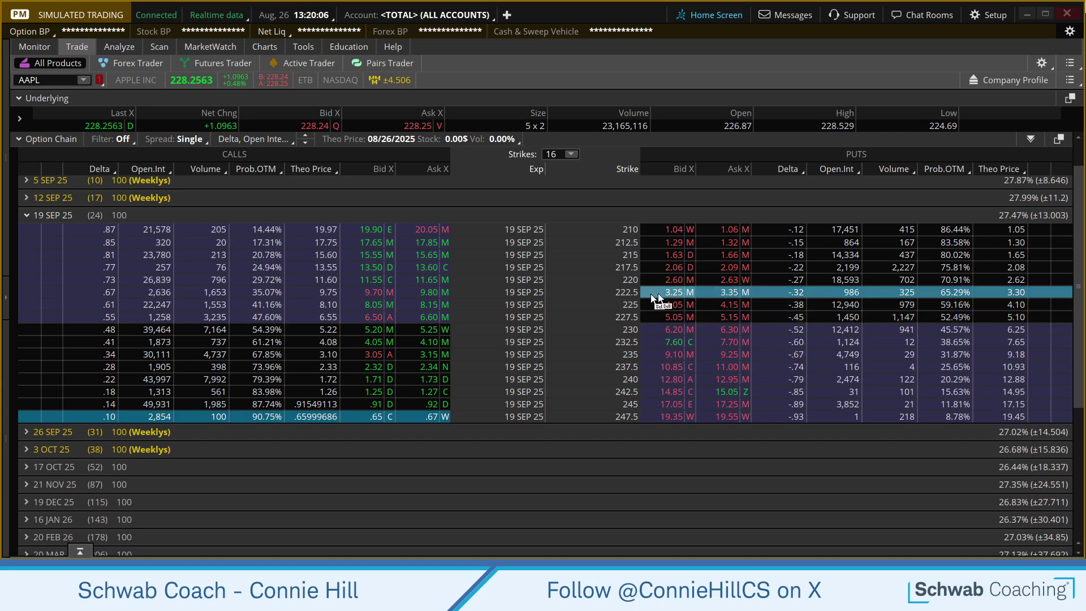
Step: Create a sell vertical order on the 19 SEP 25 222.5/220 AAPL puts with a quantity of -1
right_click(776, 293)
mouse_move(818, 328)
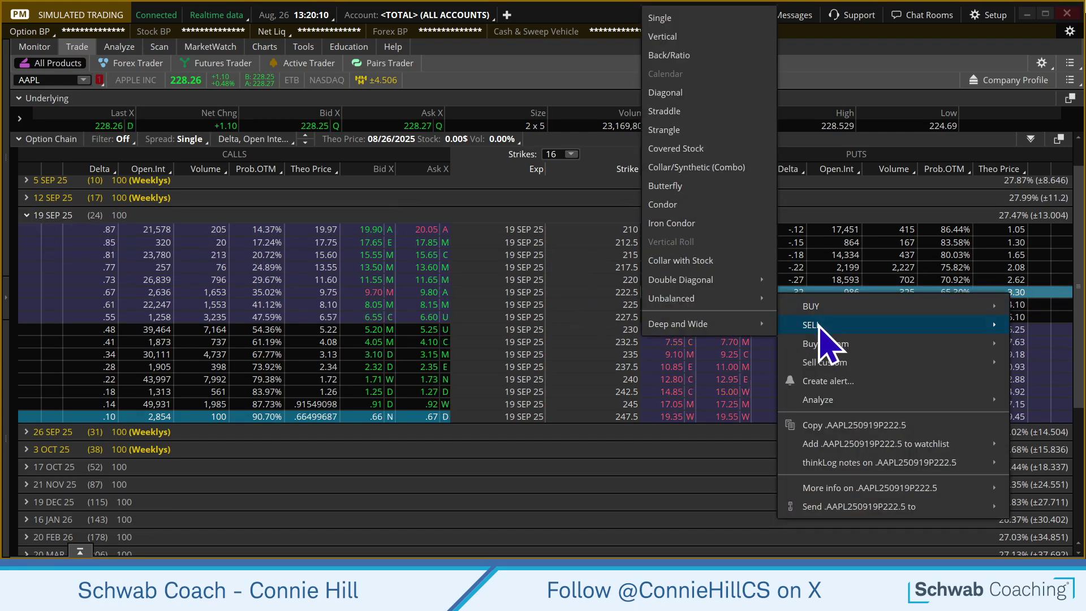
left_click(678, 39)
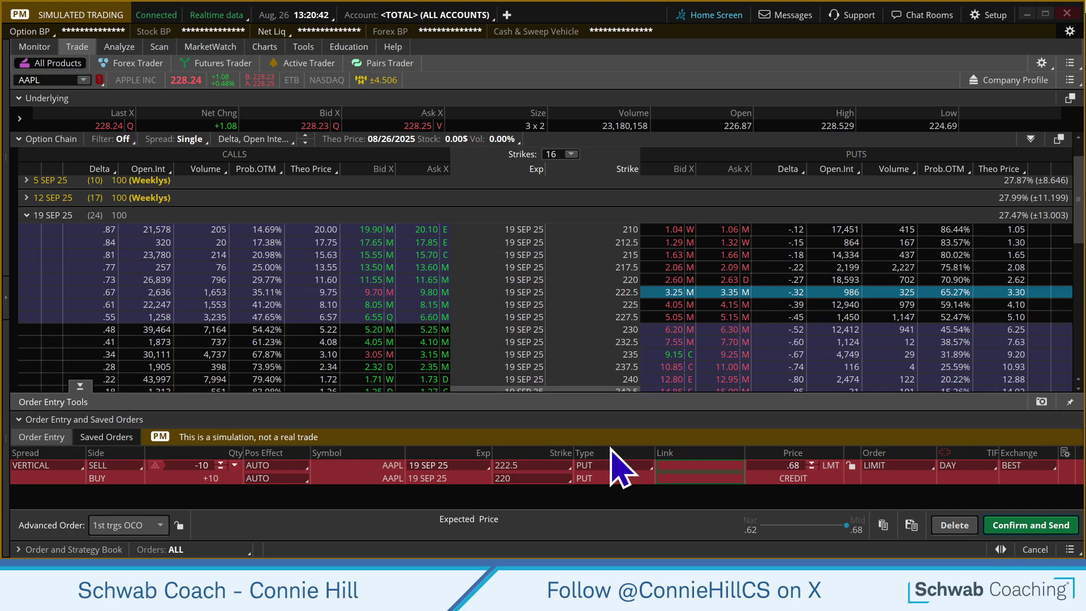
left_click(207, 469)
key("BackSpace")
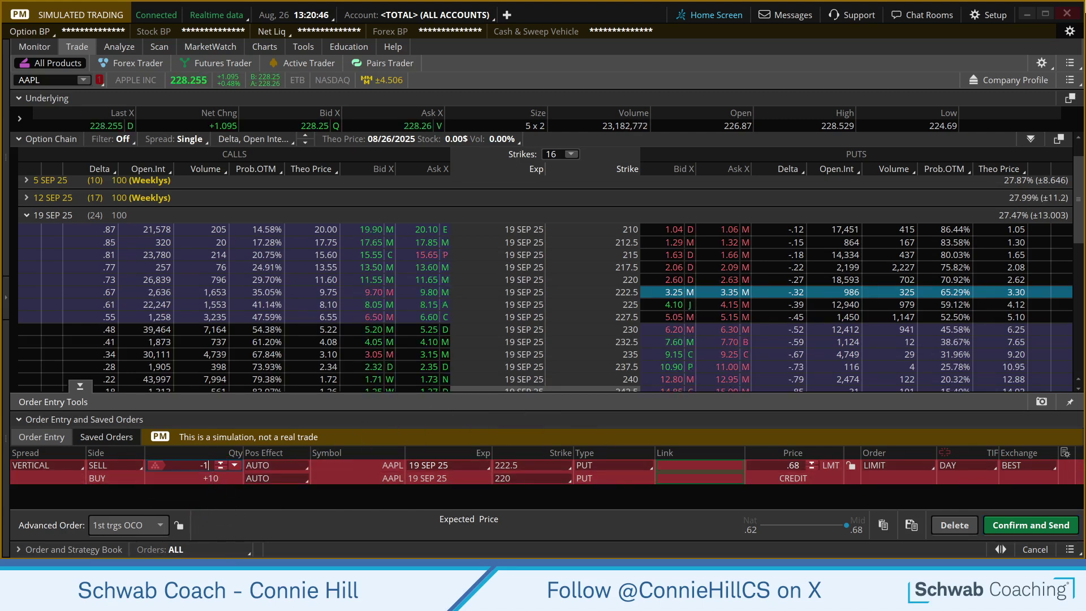
key("Return")
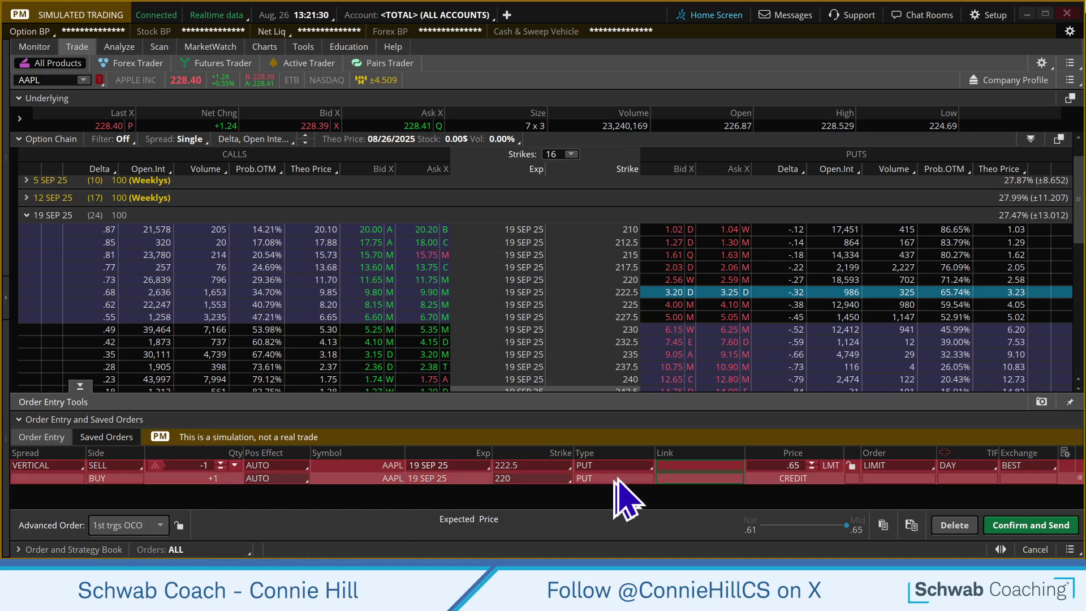
Step: Create an opposite order from the sell vertical and set its price link to TRG
right_click(676, 468)
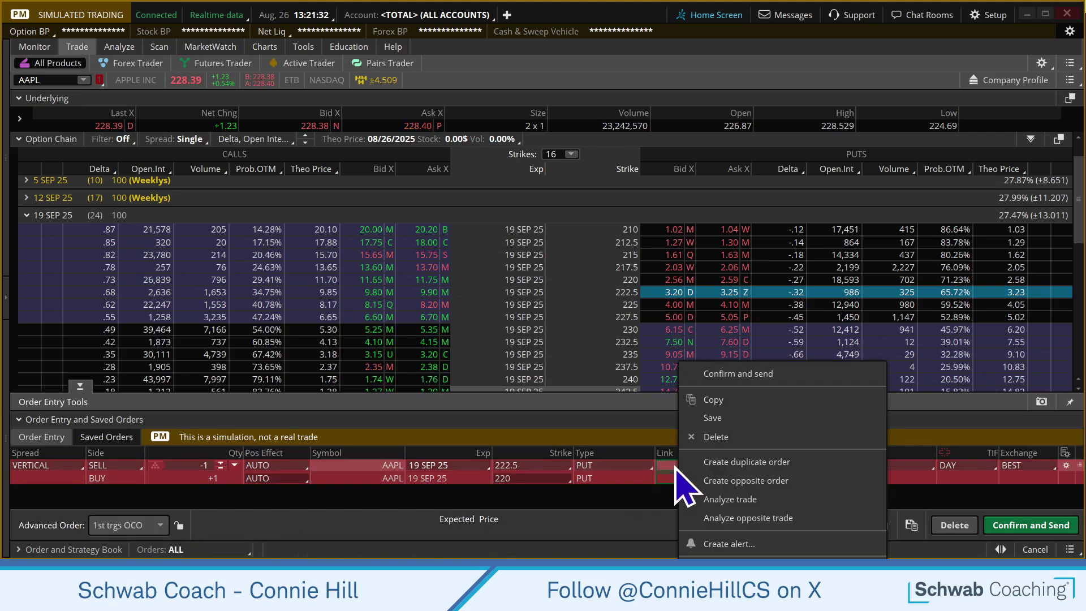
left_click(746, 480)
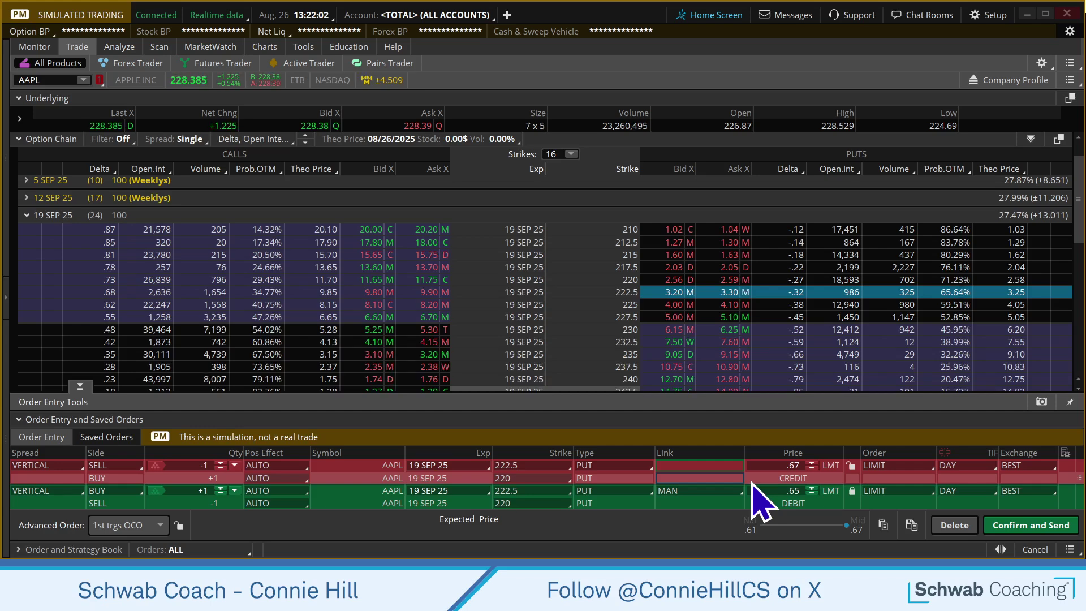
left_click(726, 491)
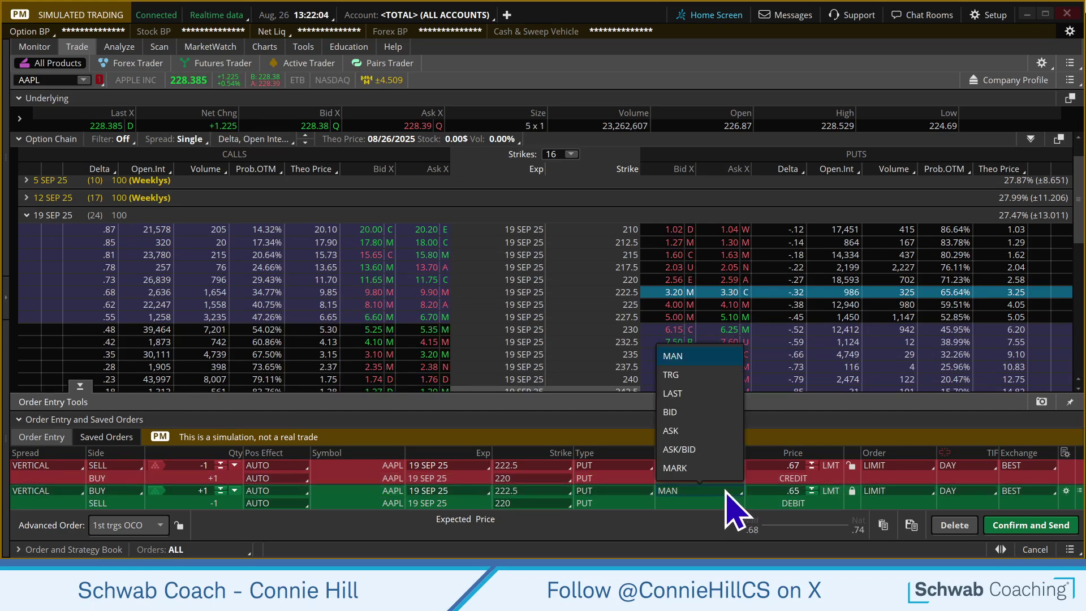
left_click(676, 375)
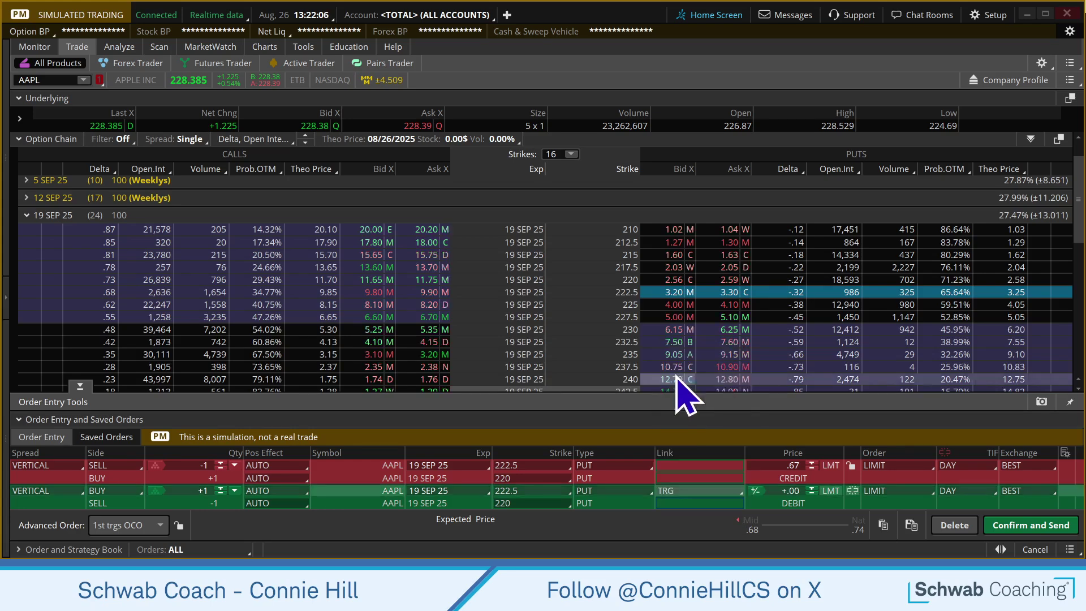
Step: Switch the linked buy order's price offset to percent and set it to -75%
left_click(761, 492)
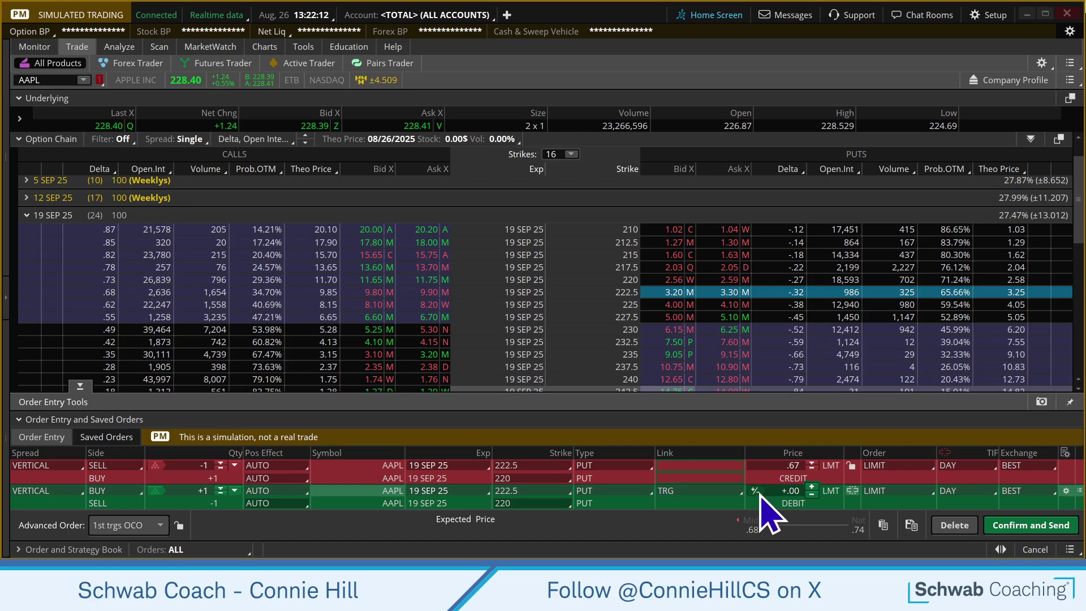
left_click(758, 491)
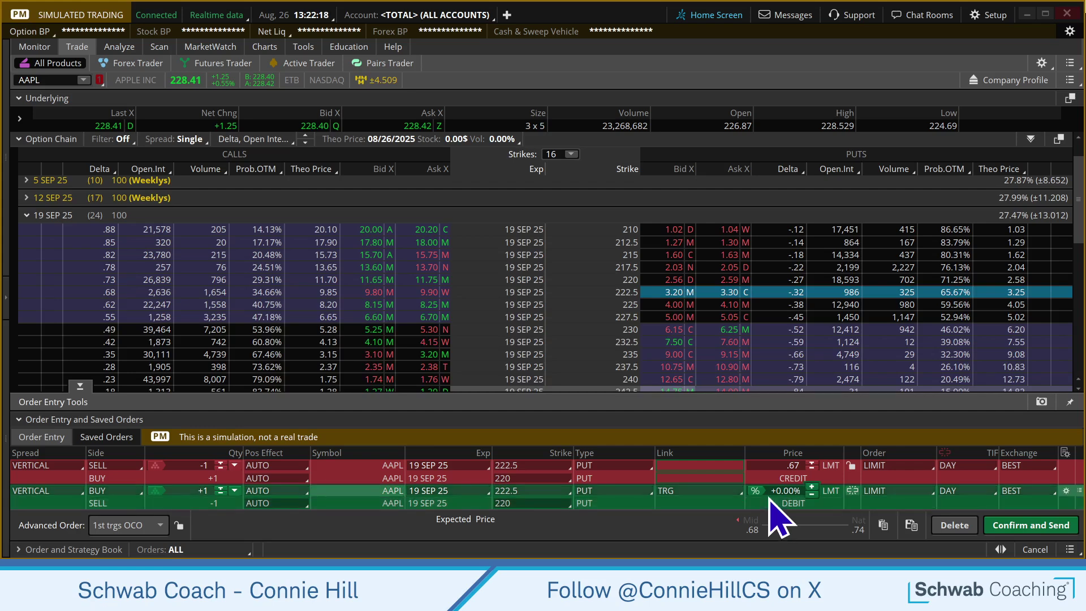
left_click(814, 491)
type("75")
key("Return")
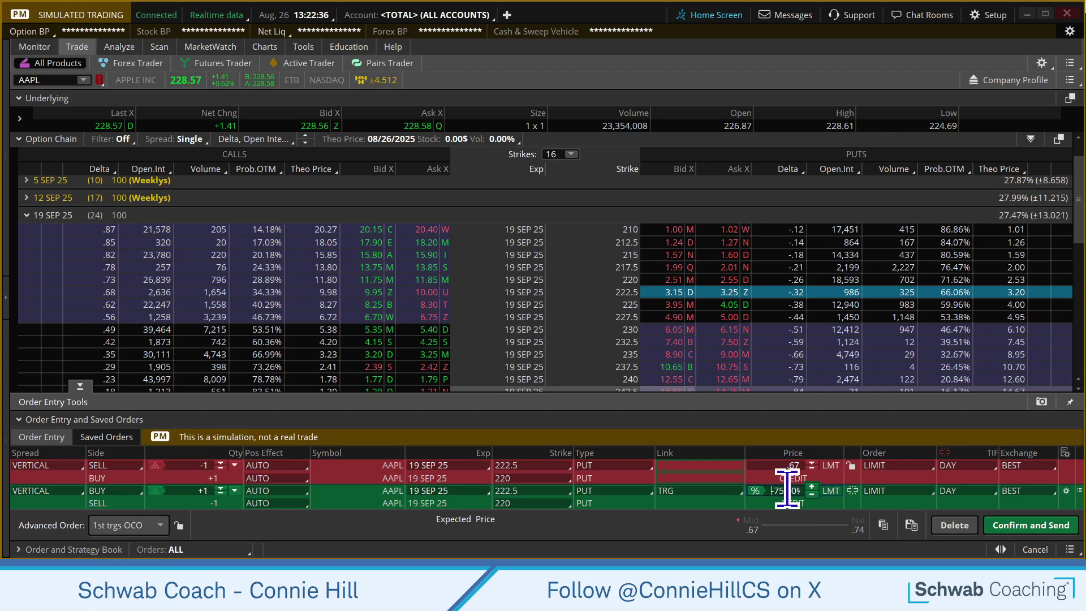
Step: Create a second opposite order from the sell vertical, make it a STOP order, and link its stop price to TRG
left_click(725, 467)
right_click(725, 468)
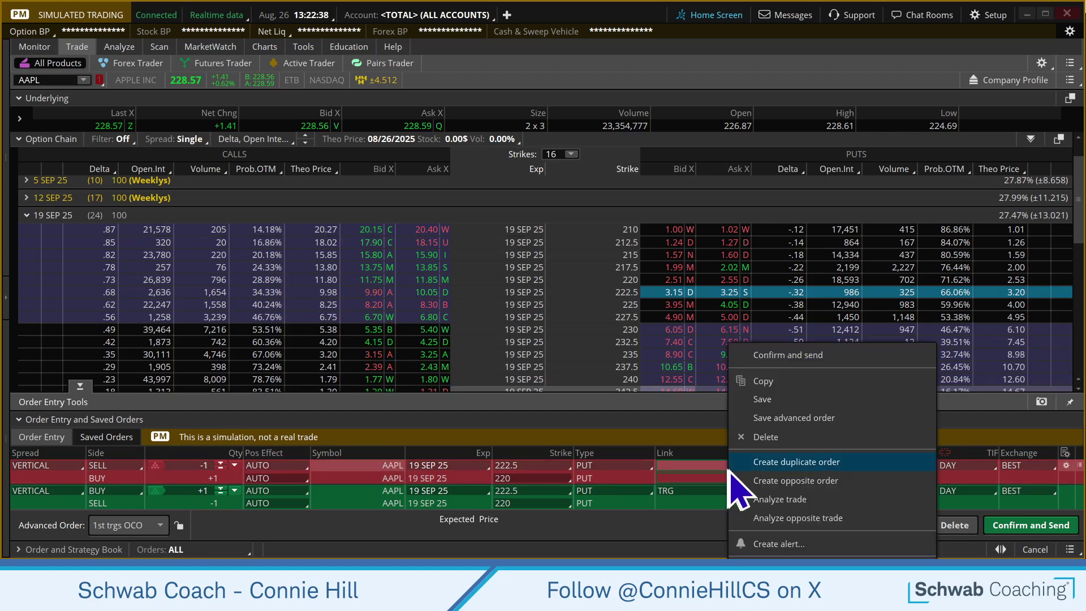
left_click(835, 482)
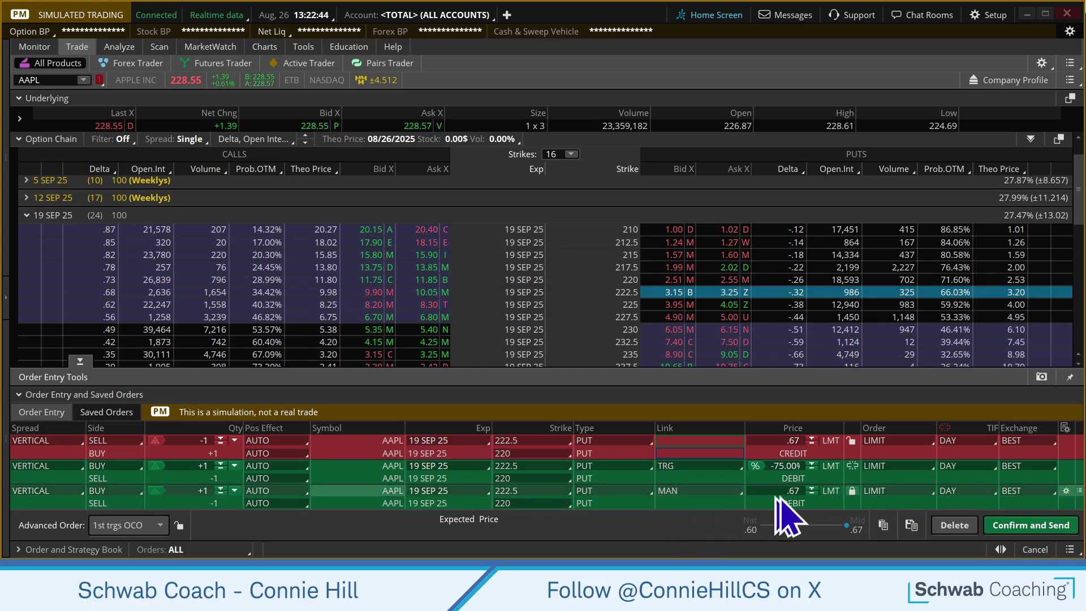
left_click(886, 492)
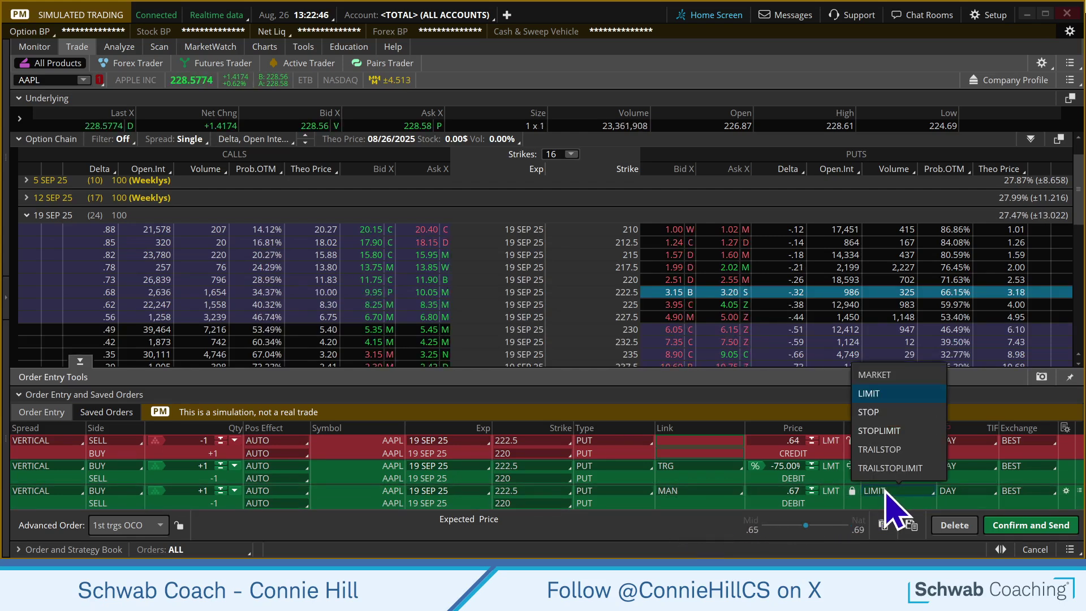
left_click(879, 413)
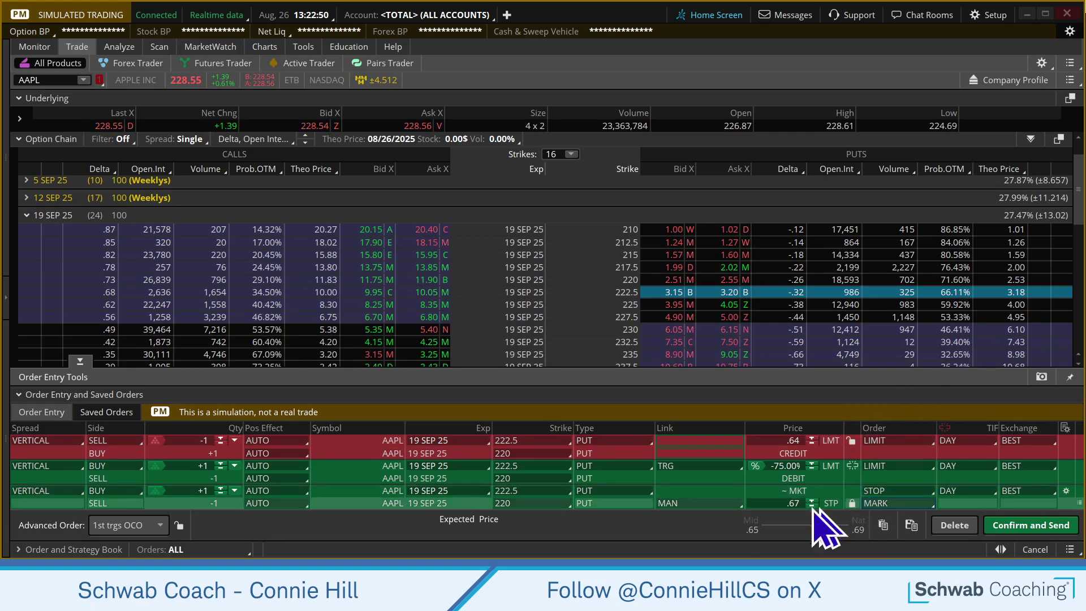
left_click(683, 508)
left_click(684, 388)
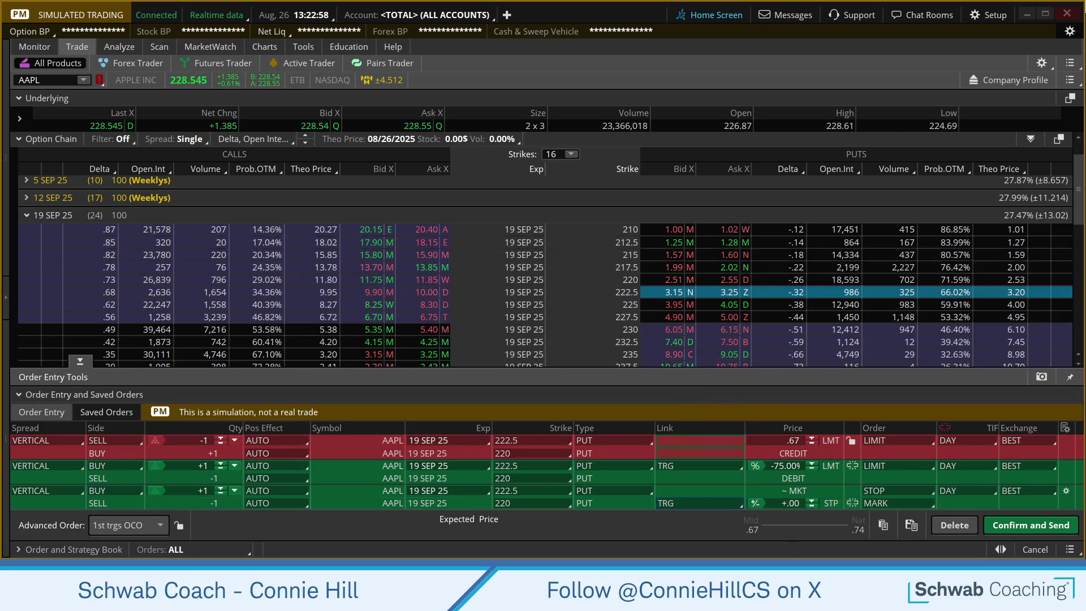
Step: Switch the stop order's price offset to percent and set it to +100%
left_click(758, 503)
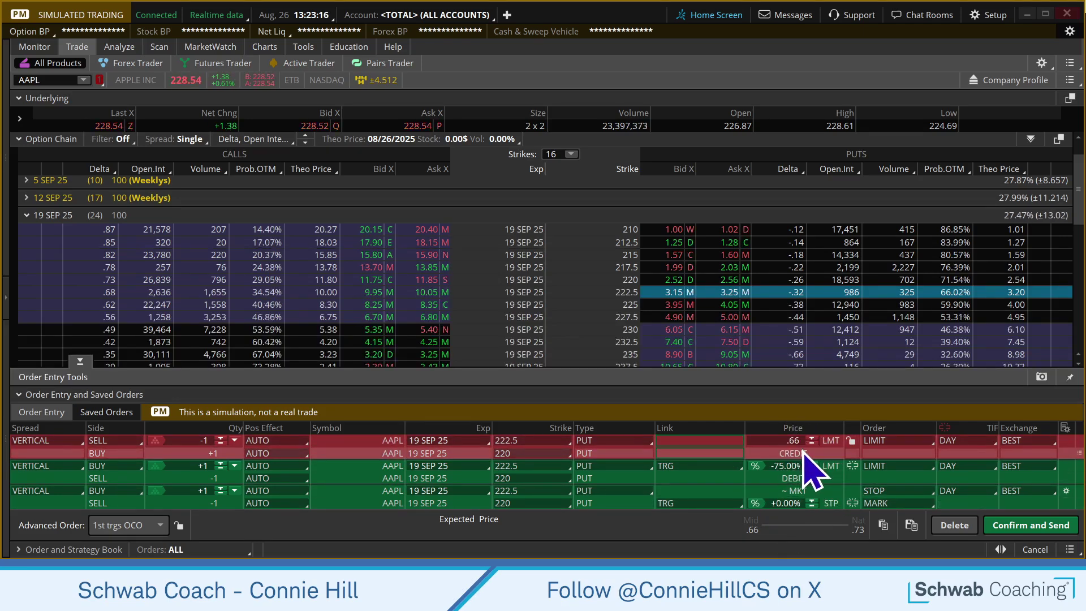
left_click(776, 502)
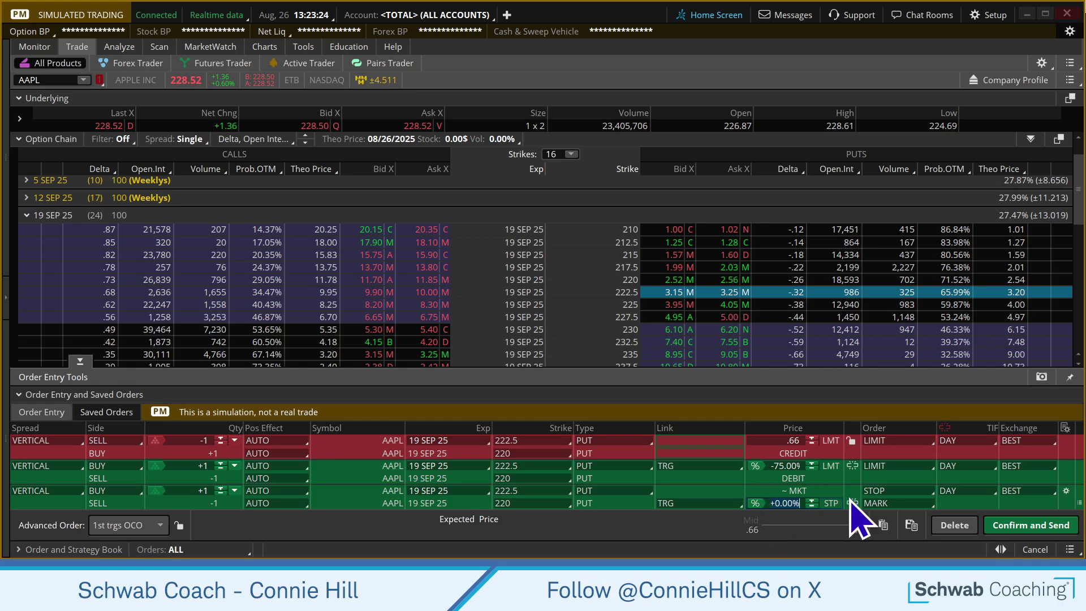
key("BackSpace")
key("BackSpace")
key("BackSpace")
key("BackSpace")
key("BackSpace")
type("100")
key("Return")
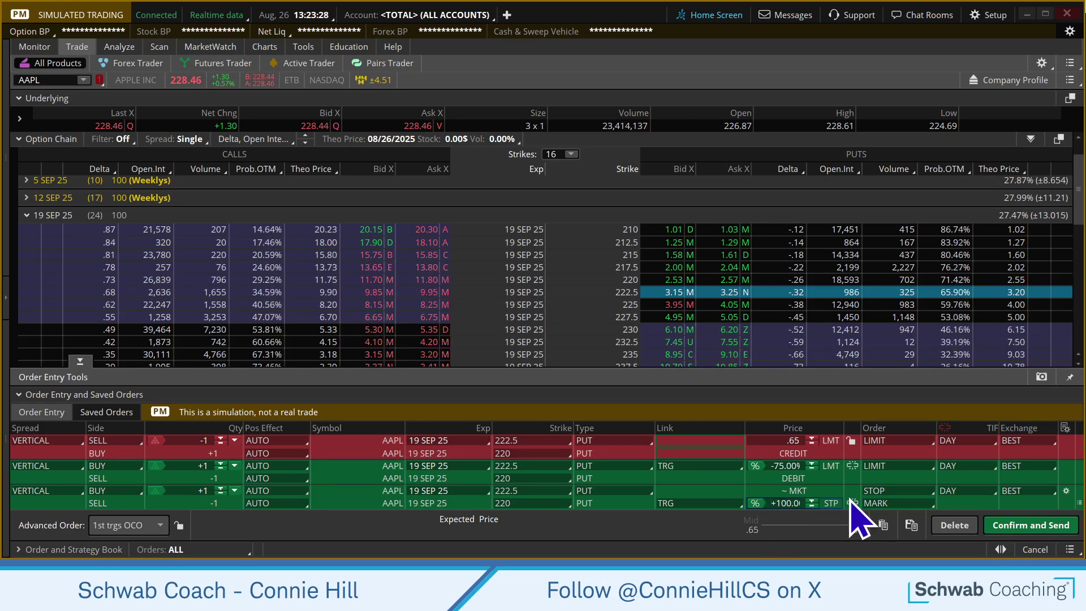
Step: Set the time in force of both buy exit orders to GTC
left_click(955, 466)
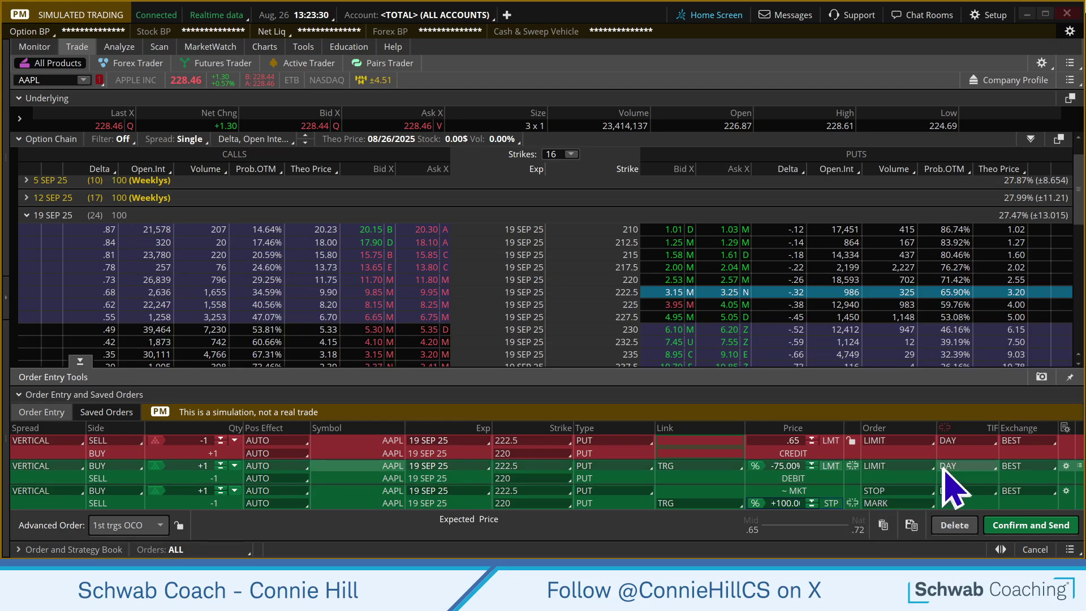
left_click(955, 506)
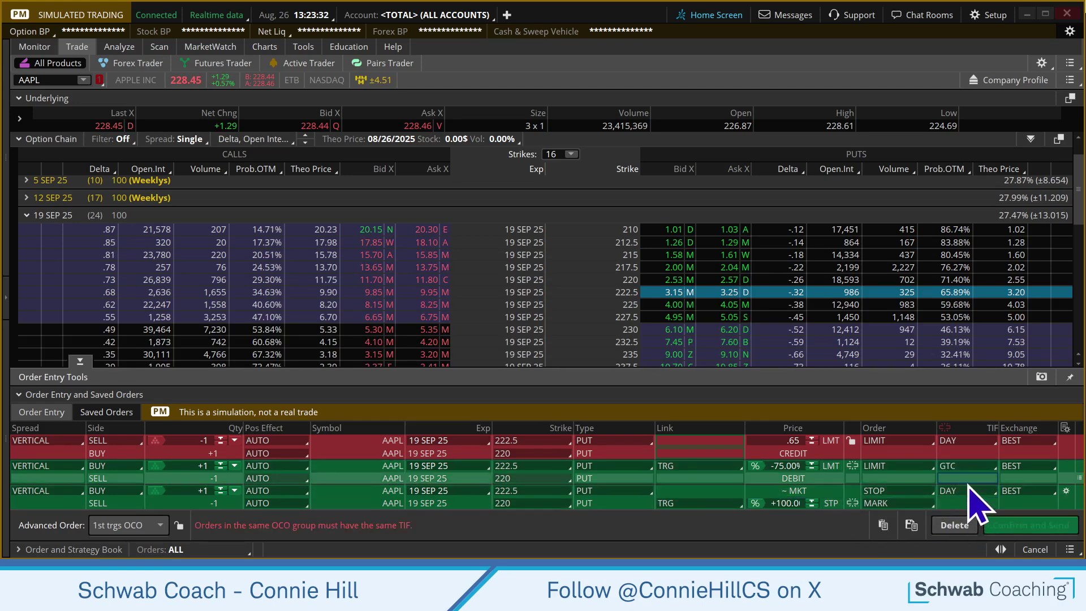
left_click(969, 491)
left_click(974, 533)
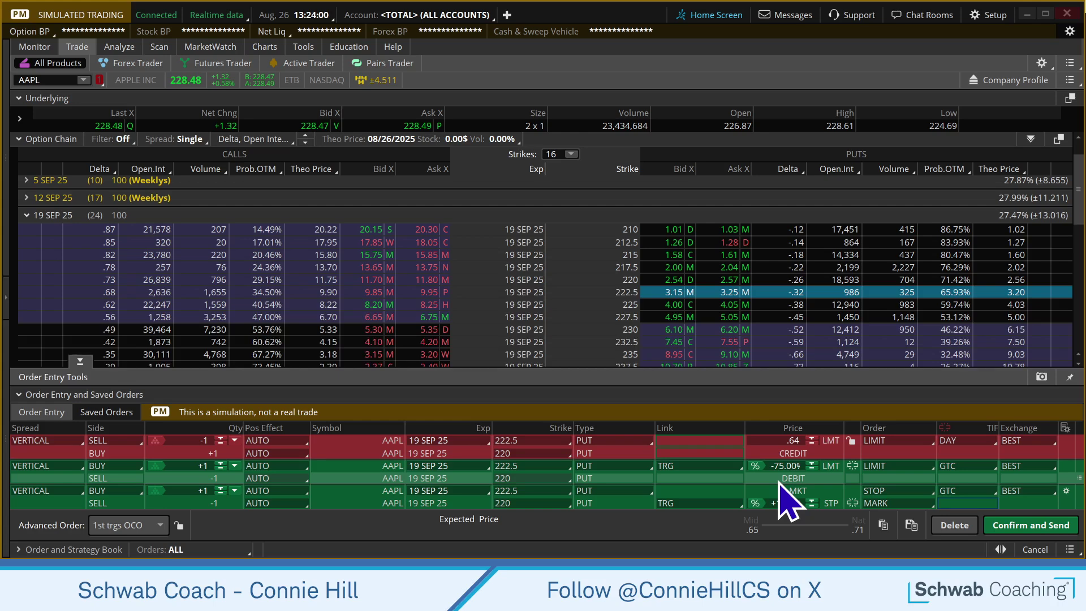
scroll(750, 440, "up", 1)
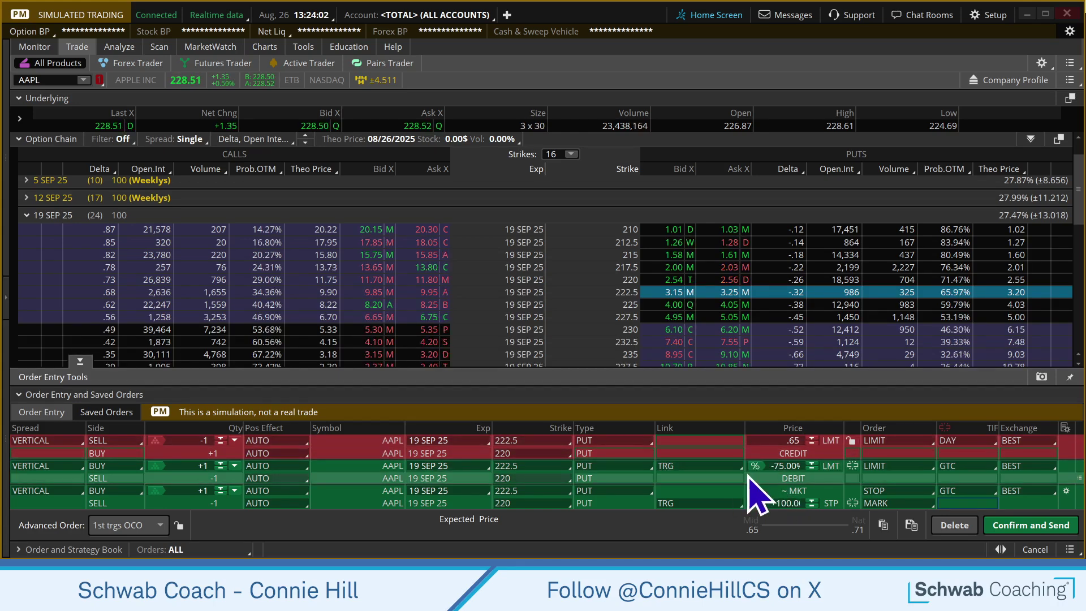
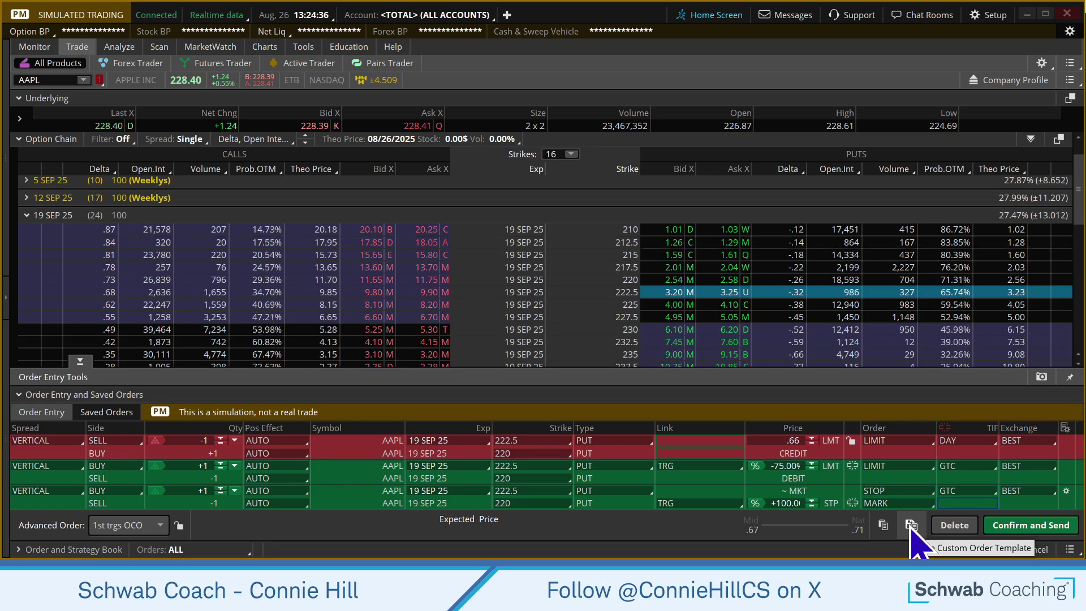
Step: Start saving the order group as a custom order template and make its name editable
left_click(911, 525)
left_click_drag(926, 551, 588, 301)
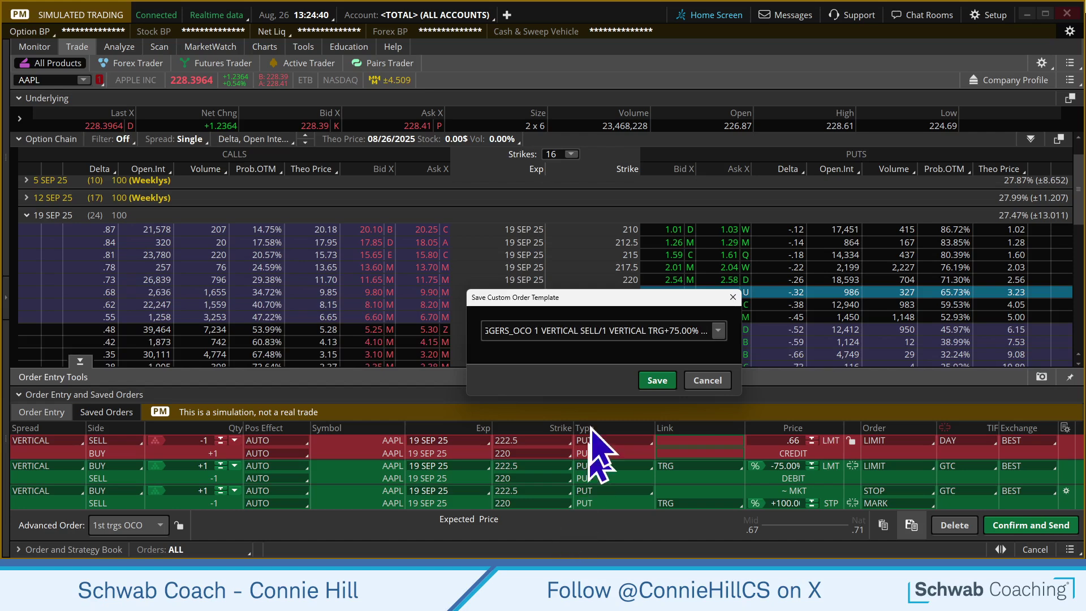
left_click(622, 330)
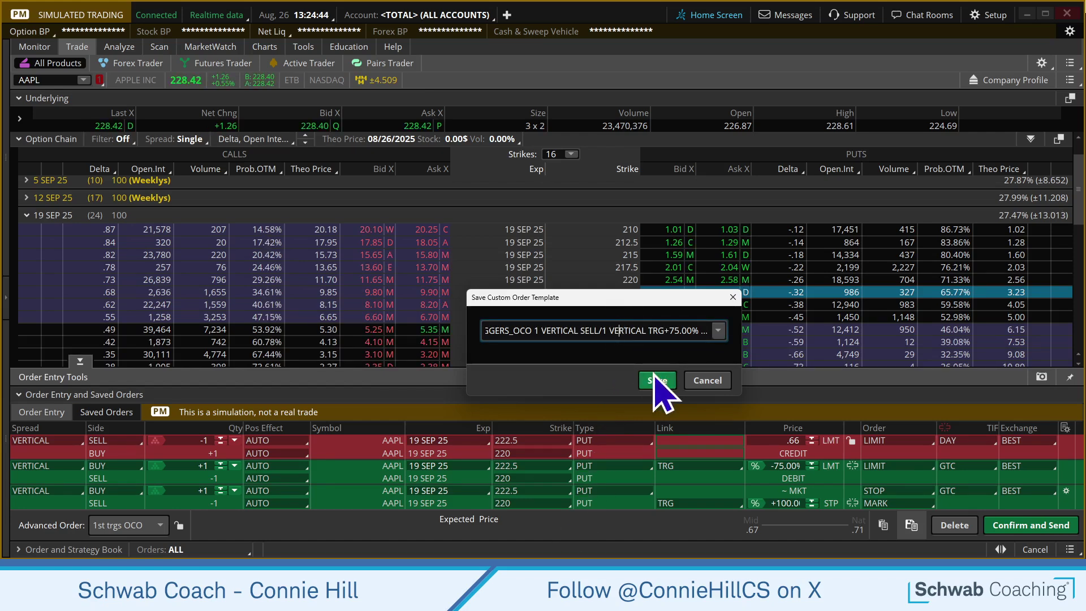
Step: Examine the full suggested template name from its beginning to its end
key("Home")
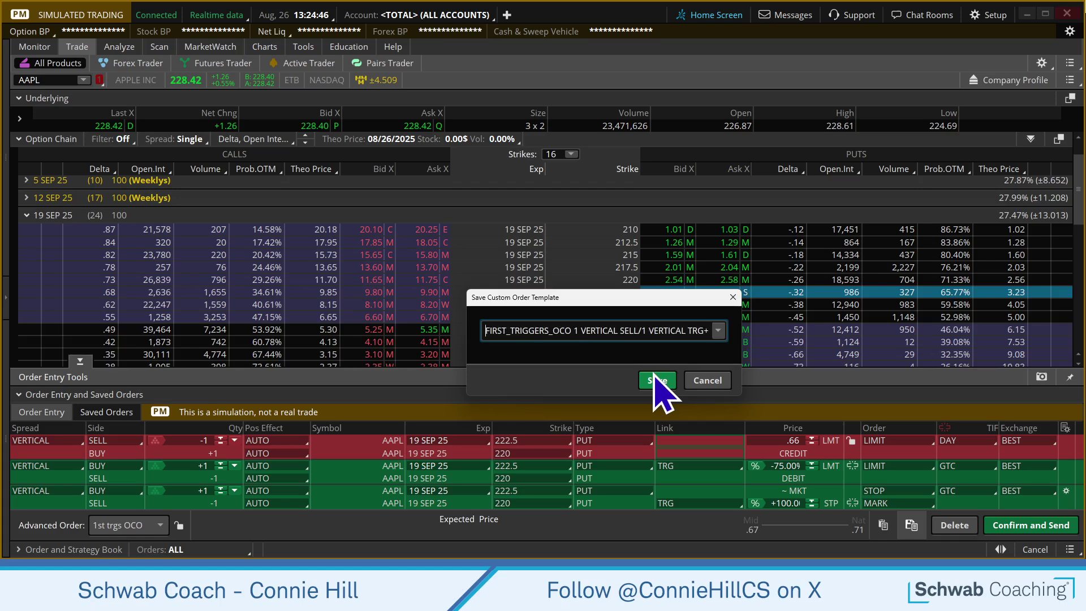
key("Right")
key("Right")
key("Right")
key("Right")
key("Right")
key("Right")
key("Right")
key("Right")
key("Right")
key("Right")
key("Right")
key("Right")
key("Right")
key("Right")
key("Right")
key("Right")
key("Right")
key("Right")
key("Right")
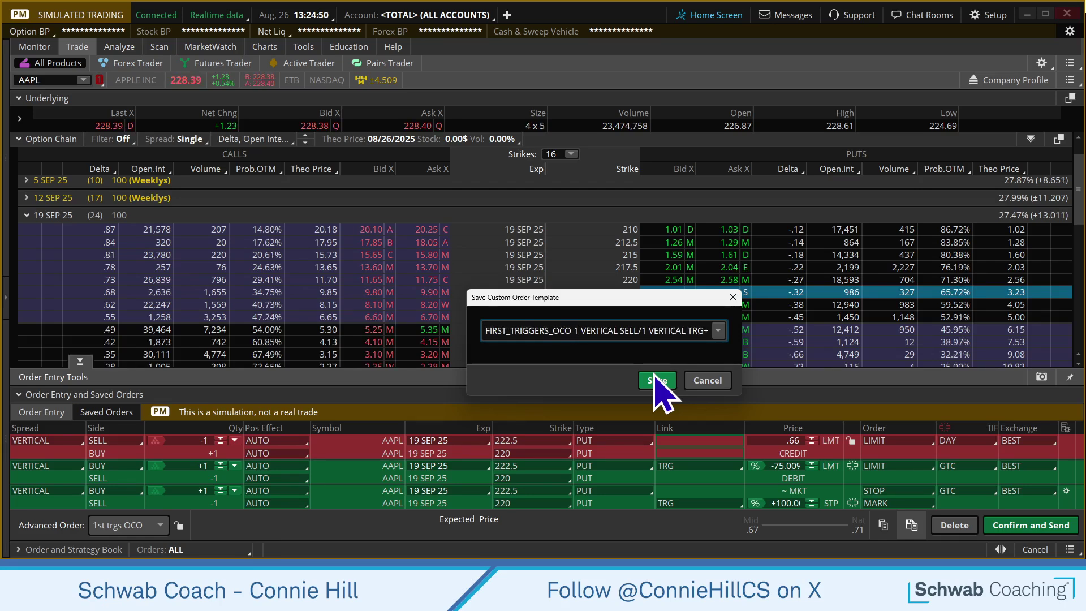
key("Right")
key("Right")
key("Right")
key("Right")
key("Right")
key("Right")
key("Right")
key("Right")
key("Right")
key("Right")
key("Right")
key("Right")
key("Right")
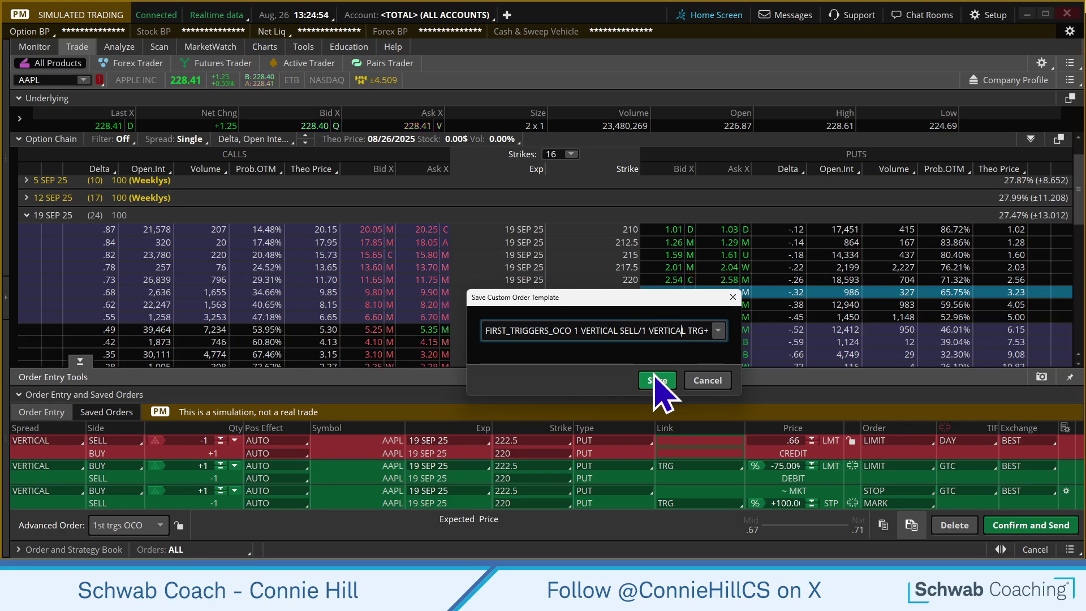
key("Right")
key("Right")
key("Right")
key("Right")
key("Right")
key("Right")
key("Right")
key("Right")
key("Right")
key("Right")
key("Right")
key("Right")
key("Right")
key("Right")
key("Right")
key("Right")
key("Right")
key("Right")
key("Right")
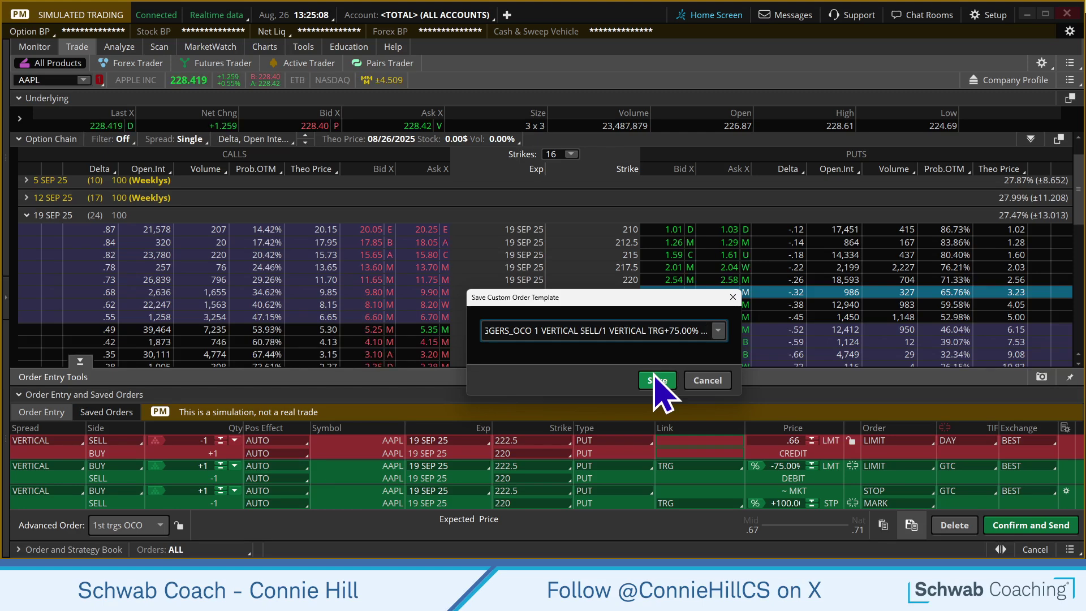
Step: Replace the suggested template name with "1st TGR OCO -75% +100%" and save the custom order template
key("BackSpace")
key("BackSpace")
key("BackSpace")
key("BackSpace")
key("BackSpace")
key("BackSpace")
key("BackSpace")
key("BackSpace")
key("BackSpace")
key("BackSpace")
key("BackSpace")
key("BackSpace")
key("BackSpace")
key("BackSpace")
key("BackSpace")
key("BackSpace")
key("BackSpace")
key("BackSpace")
key("BackSpace")
key("BackSpace")
key("BackSpace")
key("BackSpace")
key("BackSpace")
key("BackSpace")
key("BackSpace")
key("BackSpace")
key("BackSpace")
key("BackSpace")
key("BackSpace")
key("BackSpace")
key("BackSpace")
key("BackSpace")
key("BackSpace")
key("BackSpace")
key("BackSpace")
key("BackSpace")
key("BackSpace")
key("BackSpace")
key("BackSpace")
key("BackSpace")
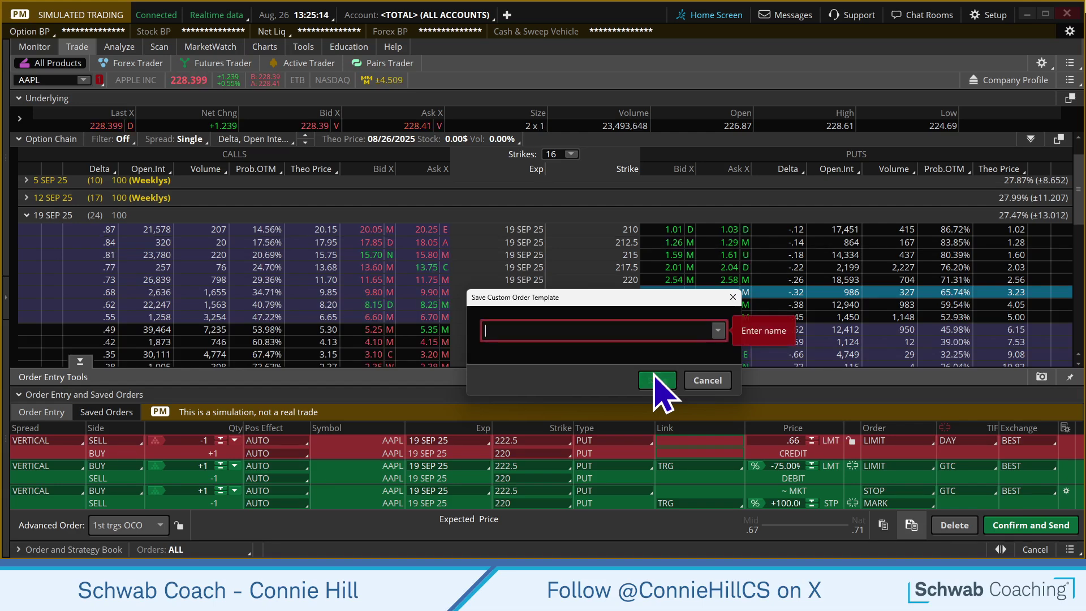
type("1")
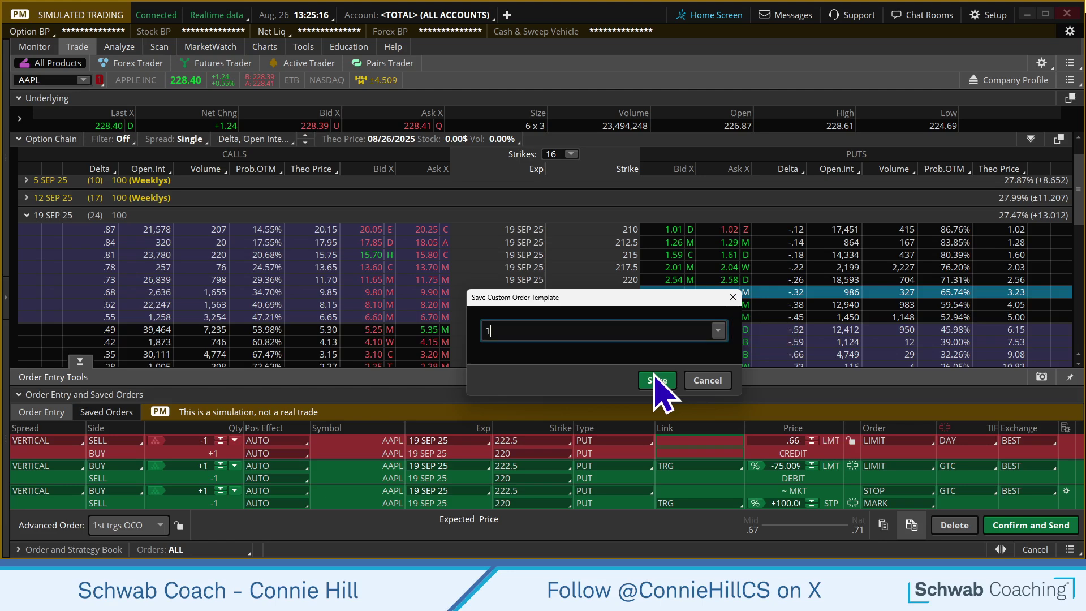
type("st")
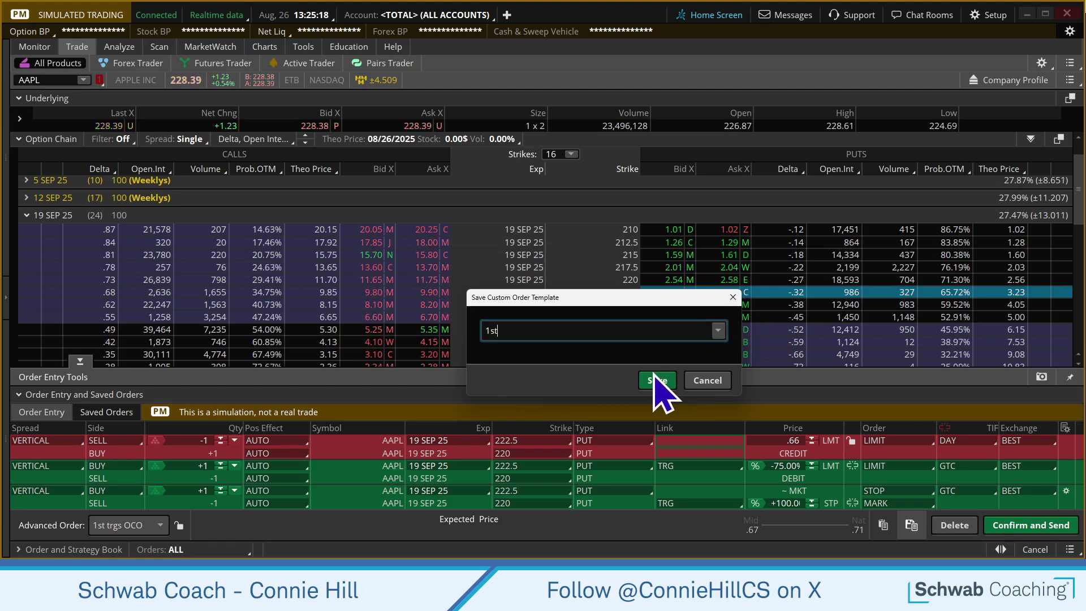
type(" TGT")
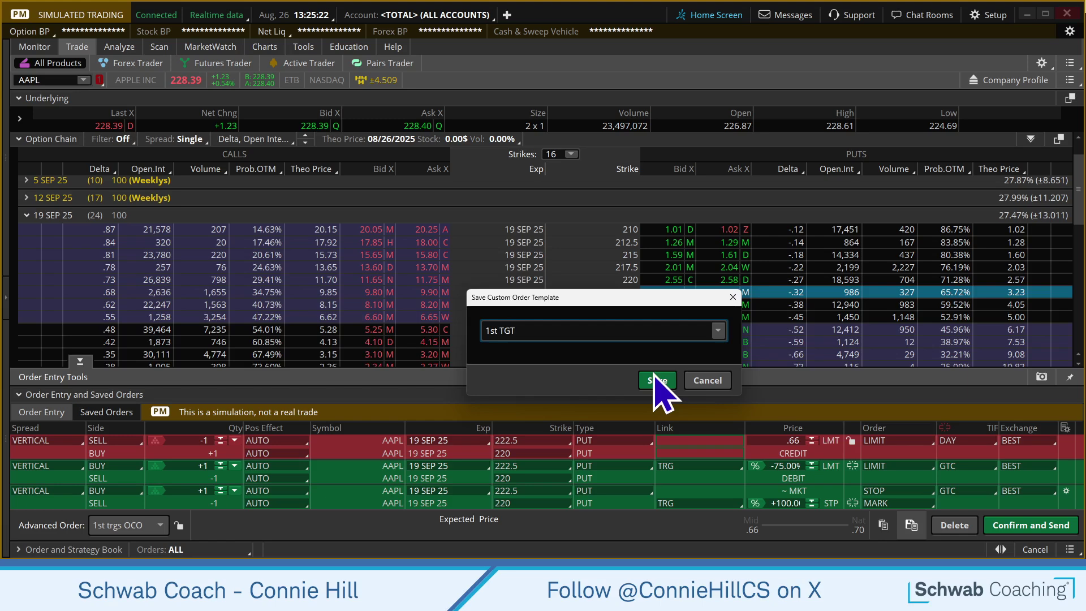
key("BackSpace")
type("R")
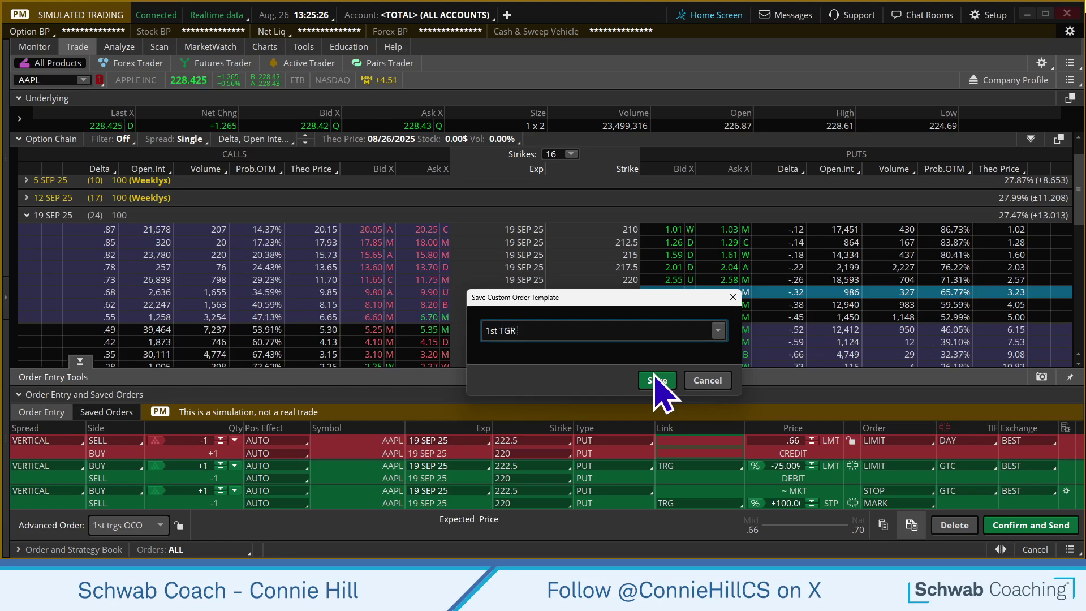
type(" OCO")
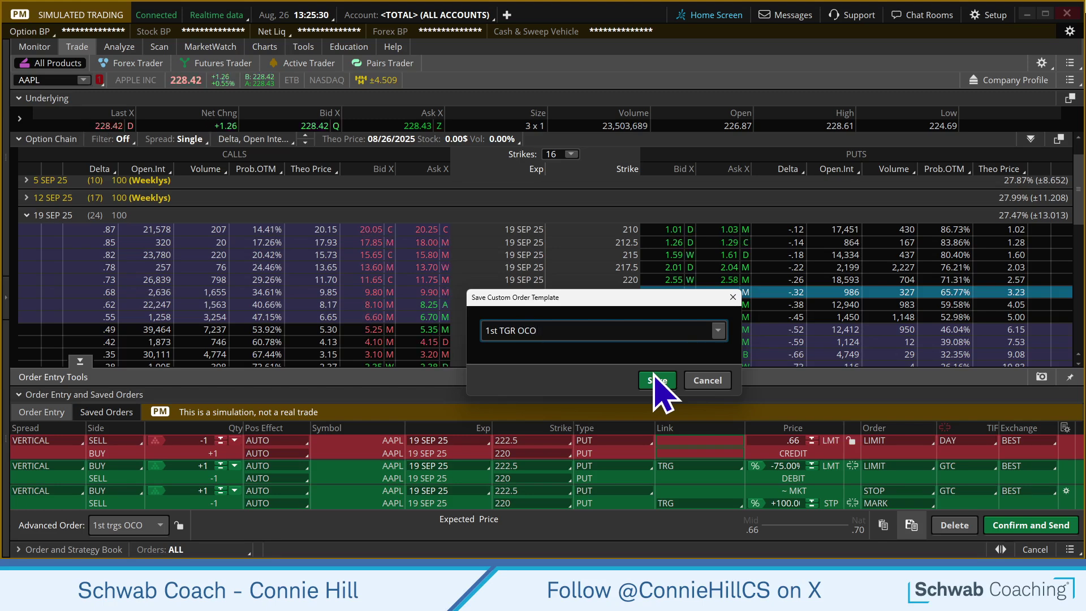
type(" -75")
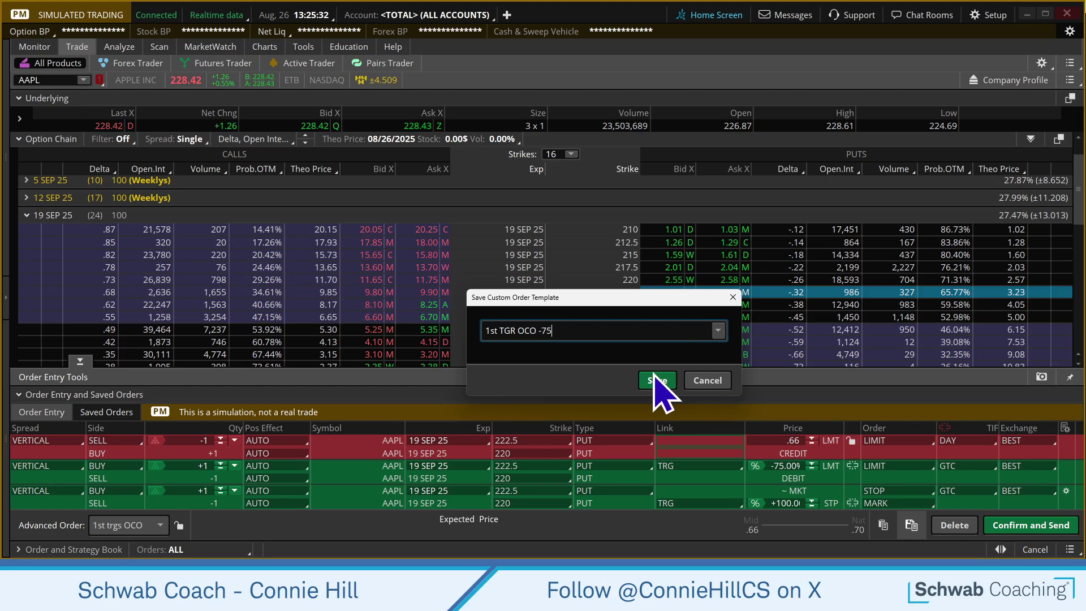
type("%")
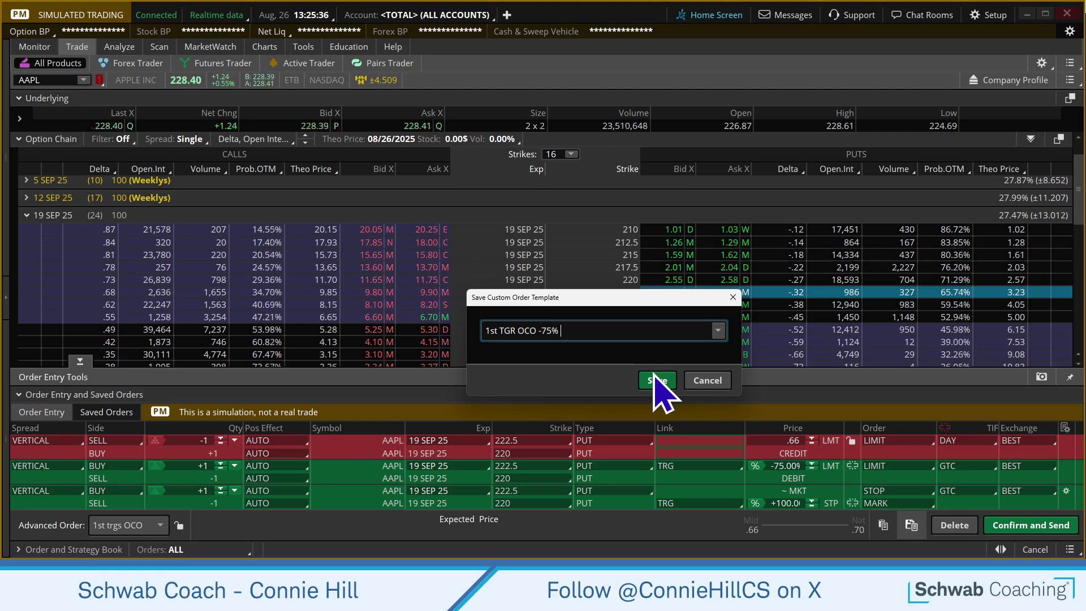
type(" +10")
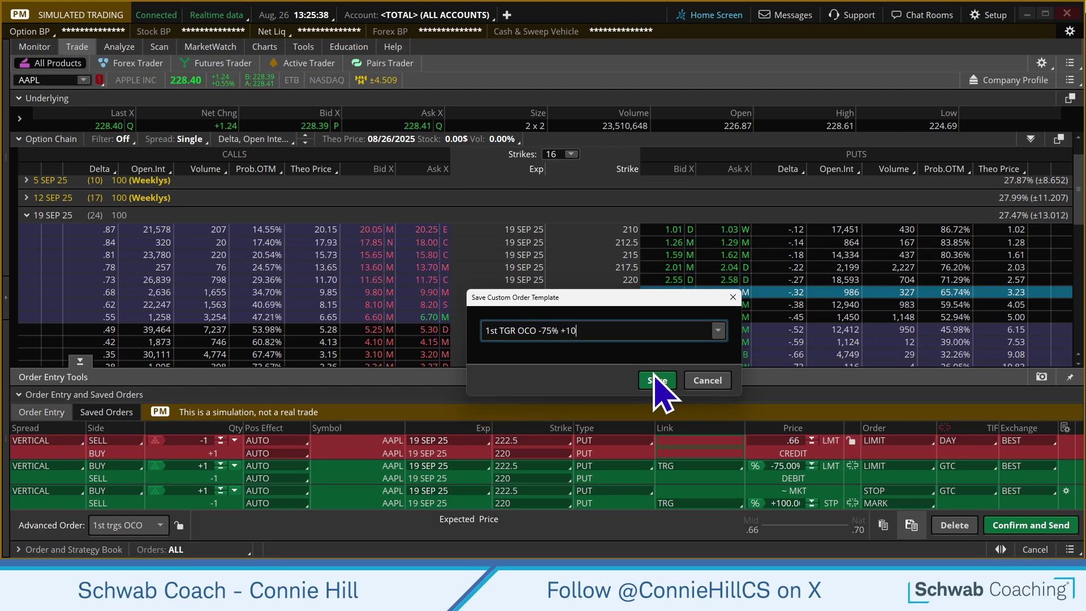
type("0%")
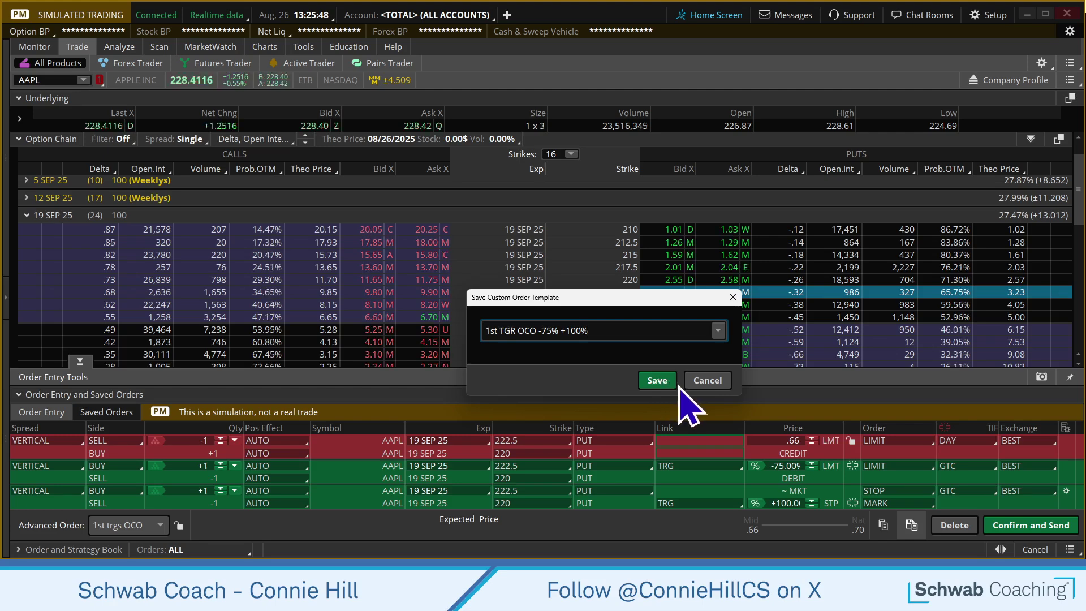
left_click(656, 380)
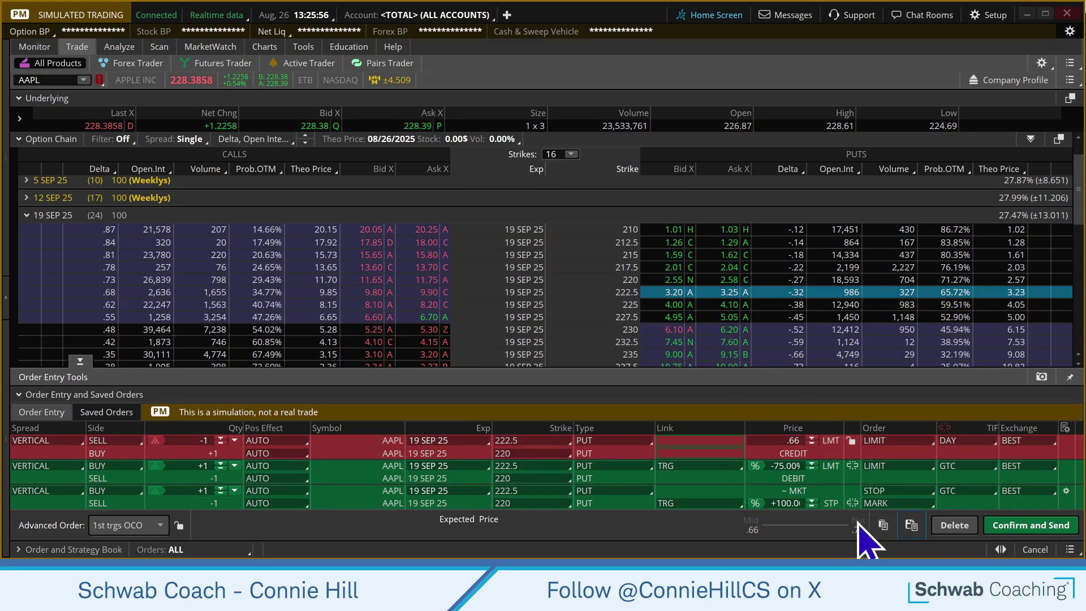
Step: Delete the current order group and build a custom sell order on the 19 SEP 25 222.5 put from the "1st TGR OCO -75% +100%" template
left_click(968, 527)
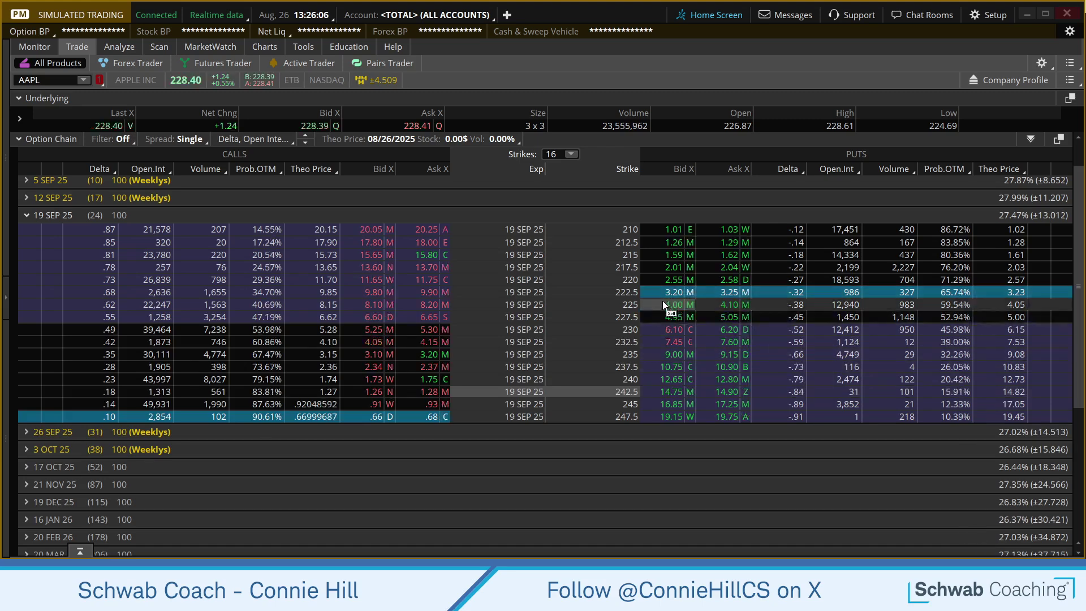
right_click(736, 298)
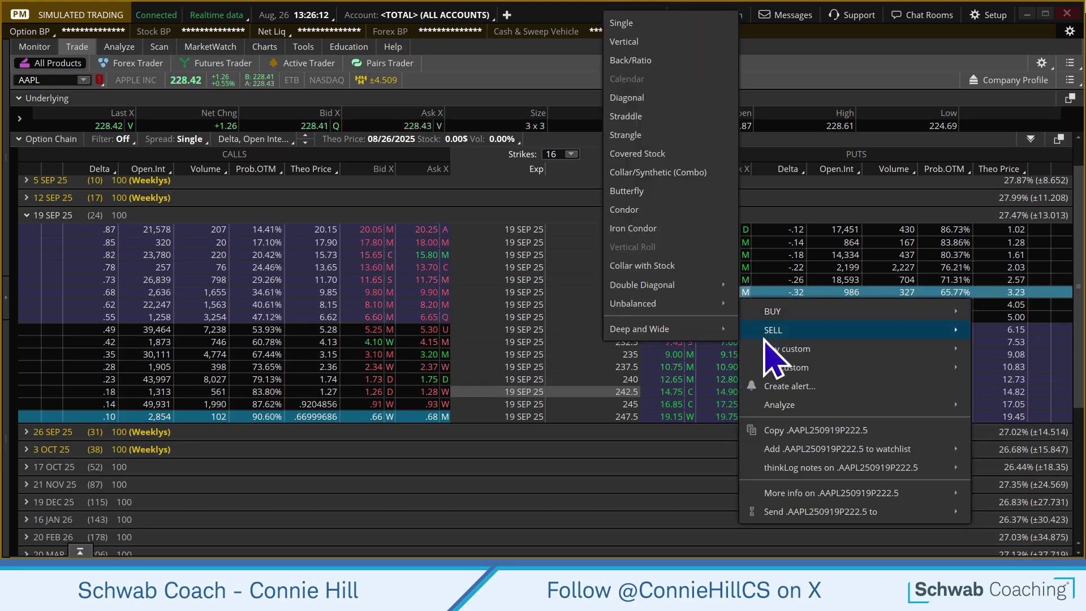
mouse_move(778, 368)
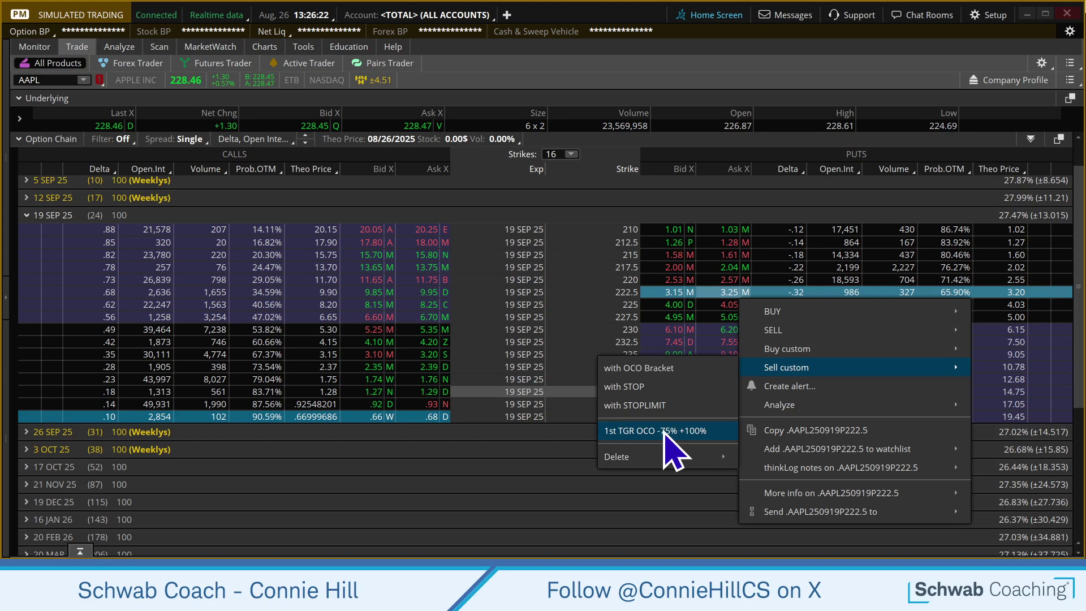
left_click(699, 433)
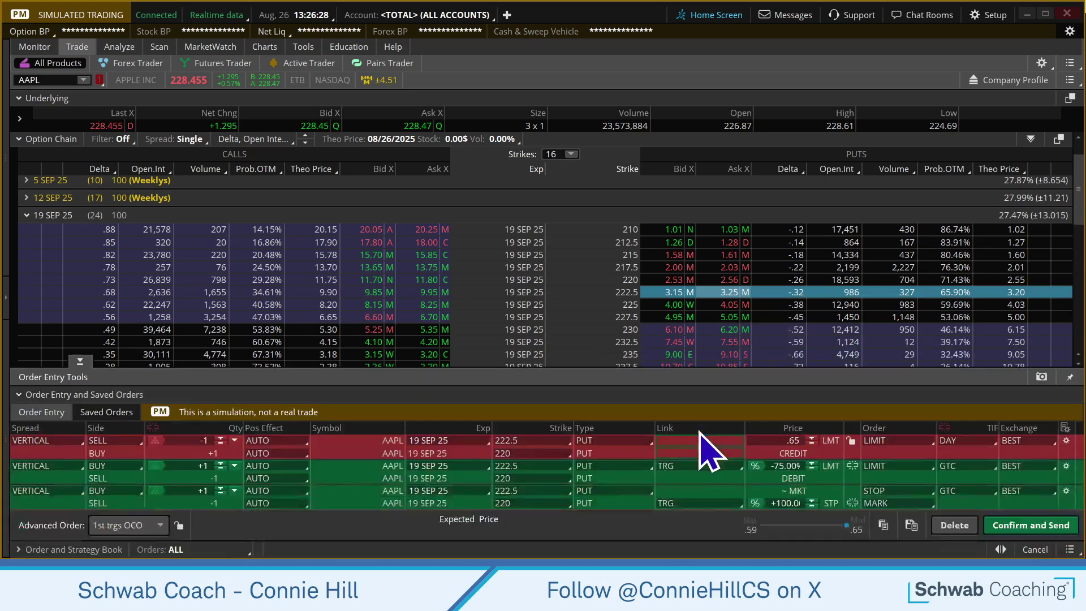